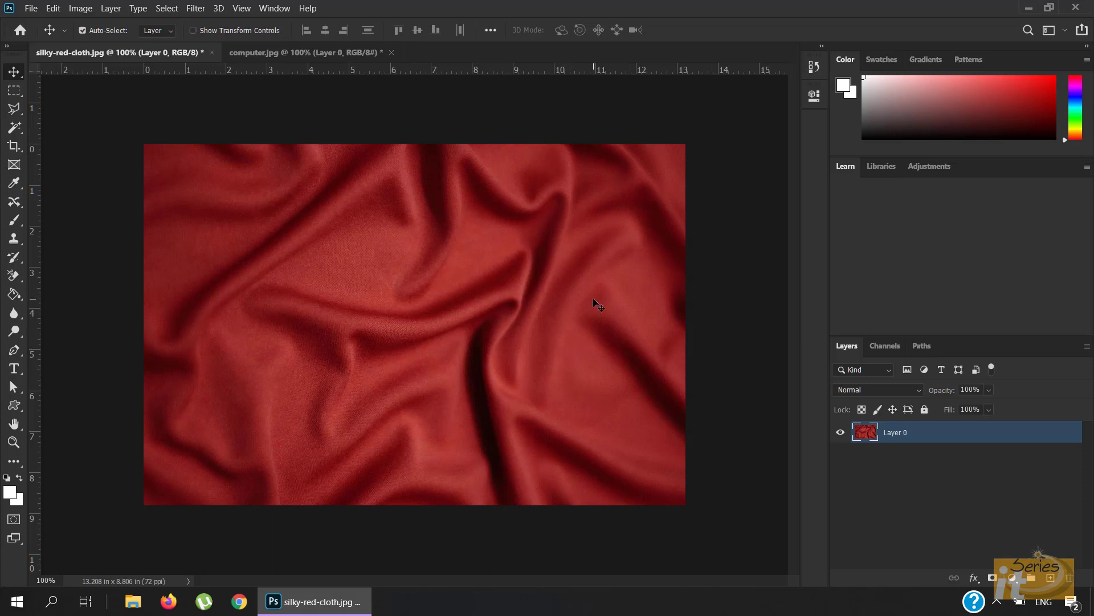
- Desaturate the red cloth image to turn it grayscale
click(81, 8)
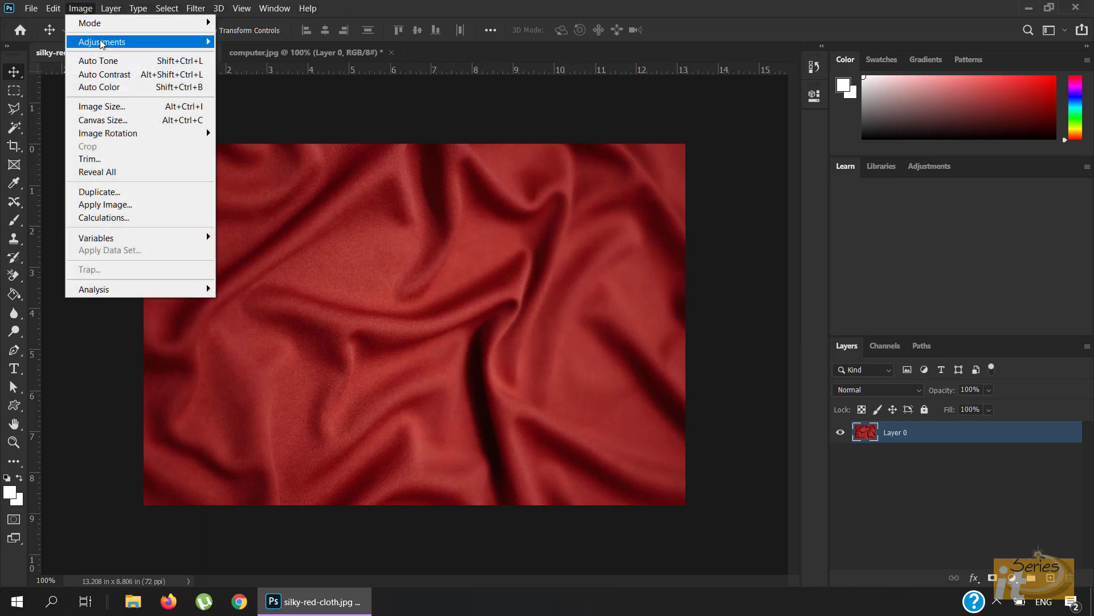
mouse_move(103, 41)
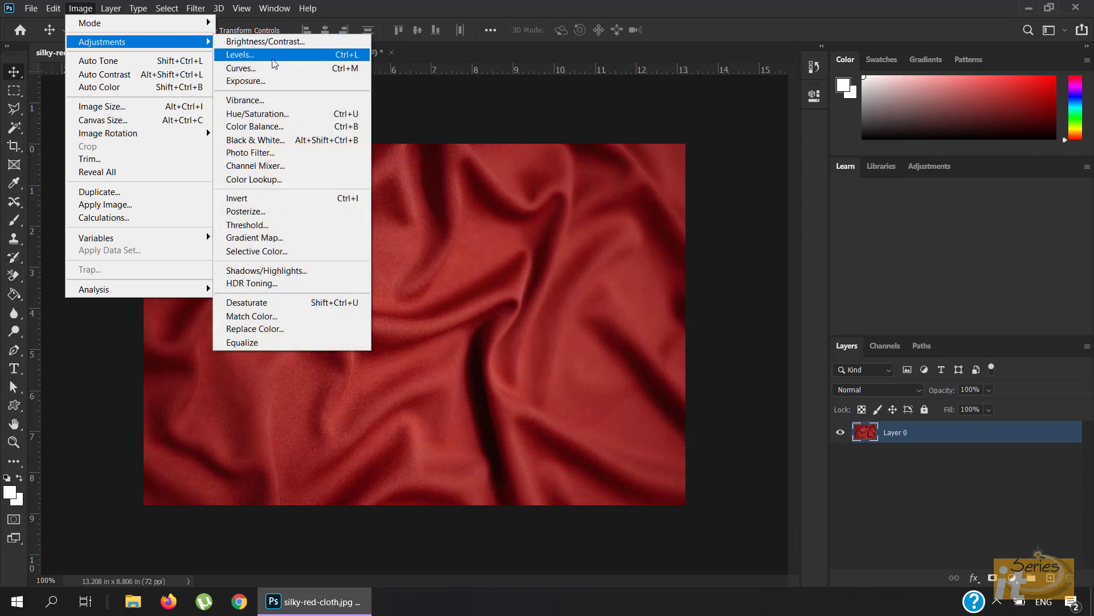
click(292, 309)
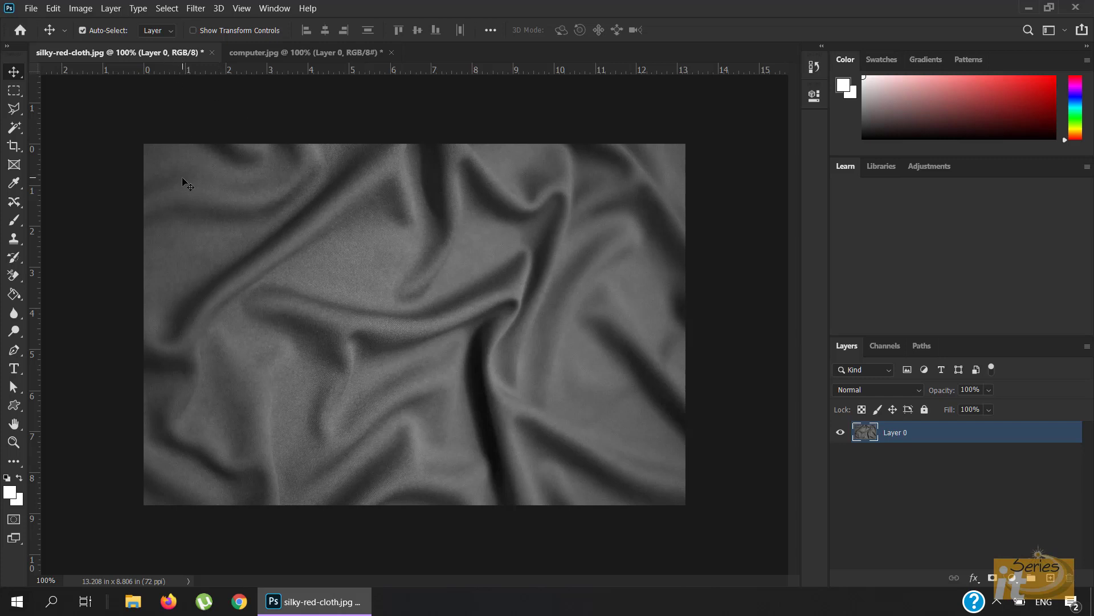
- Save the grayscale cloth to the Desktop as a Photoshop file named Displacement Map, with Maximize Compatibility on
click(31, 8)
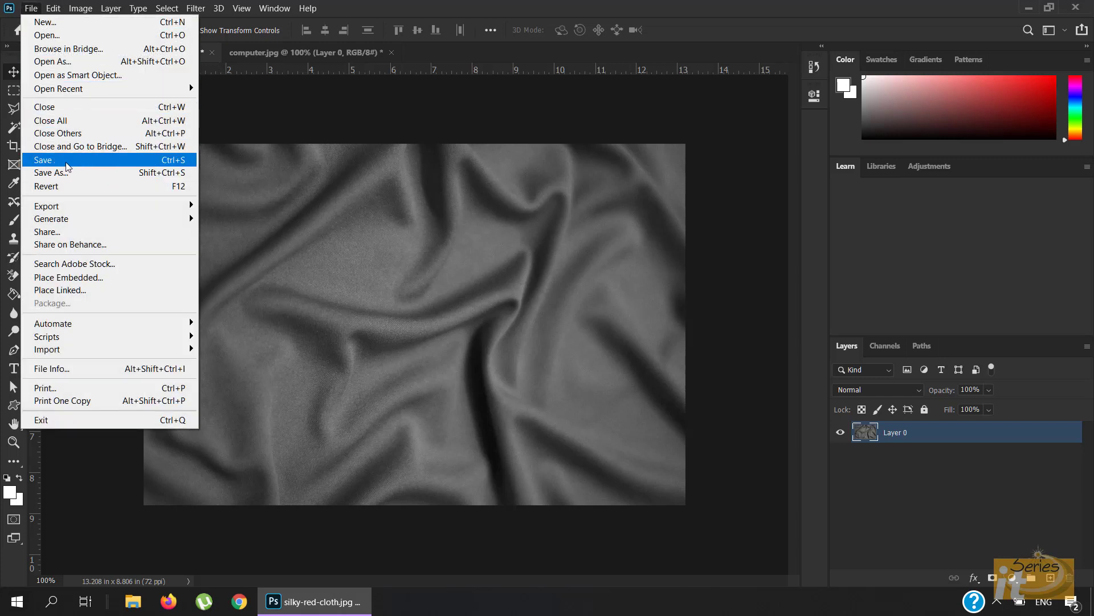
click(80, 162)
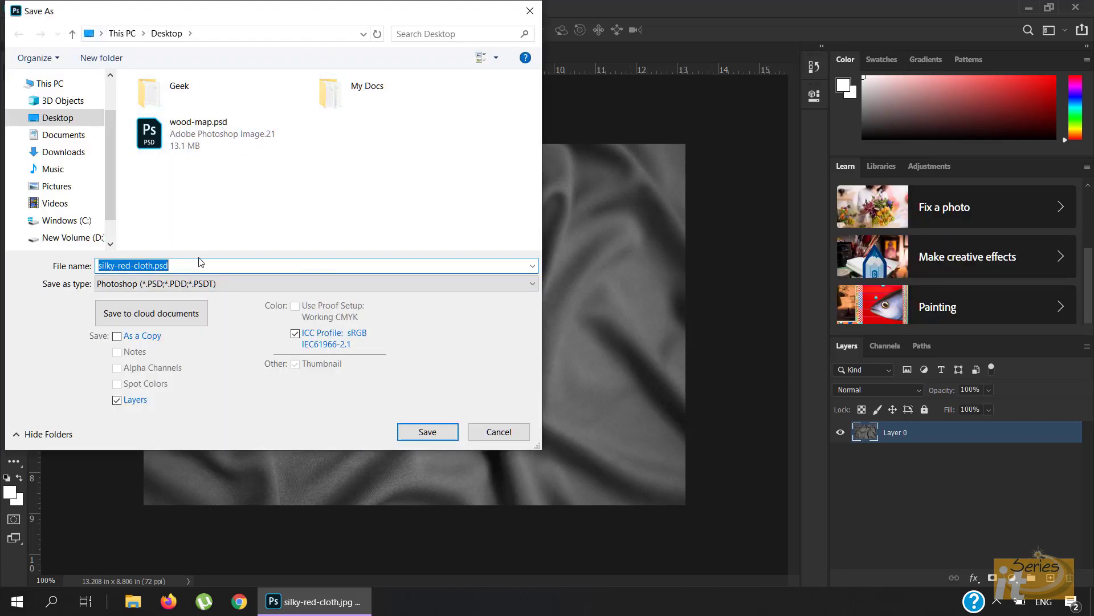
text(Displ)
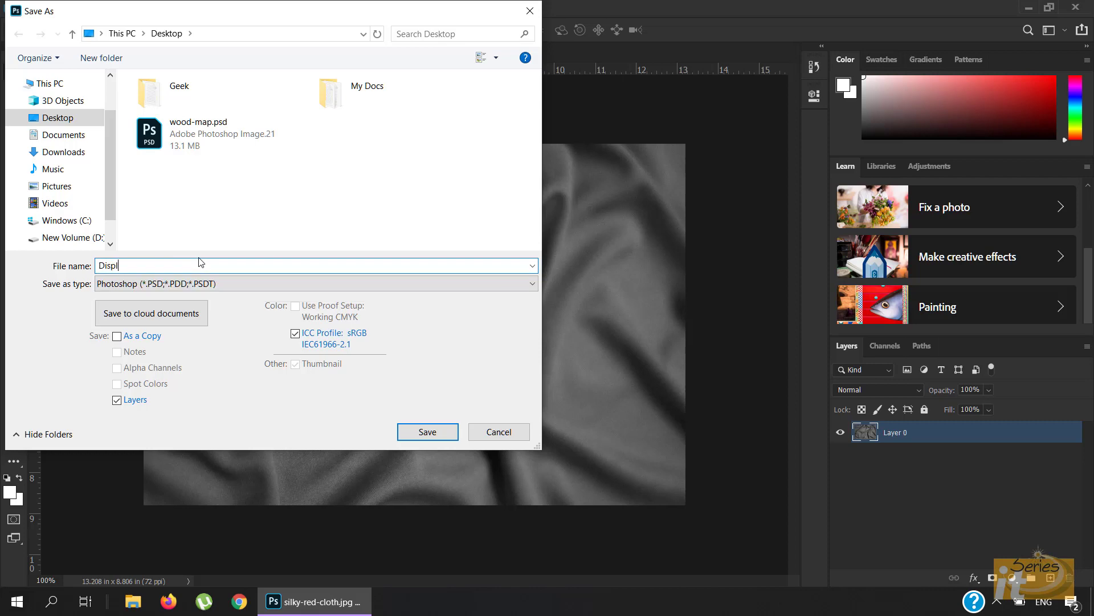
text(acement Map)
click(428, 432)
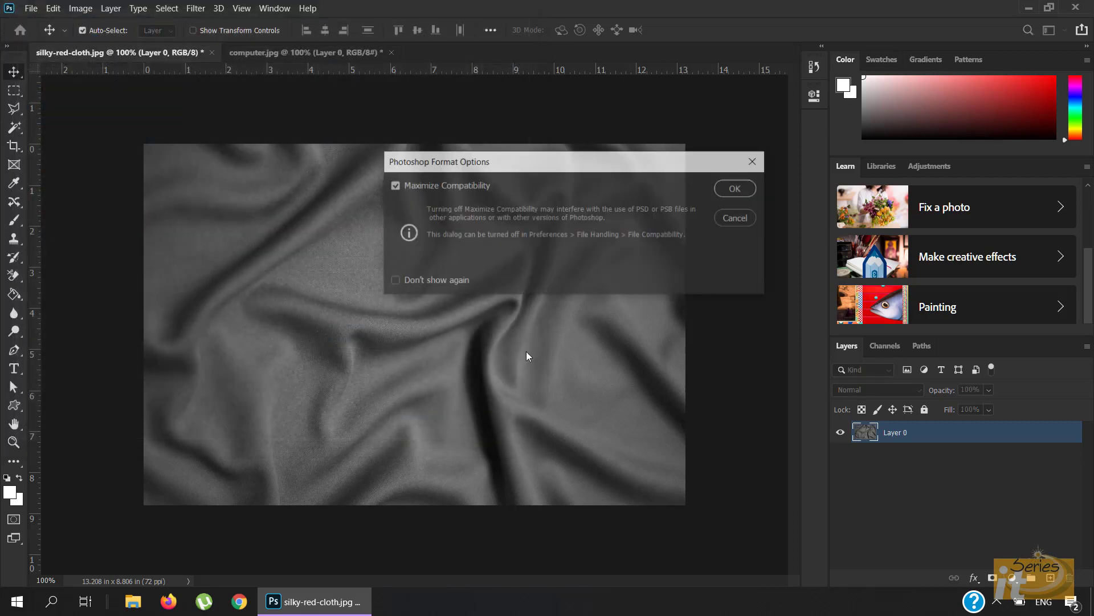
click(738, 188)
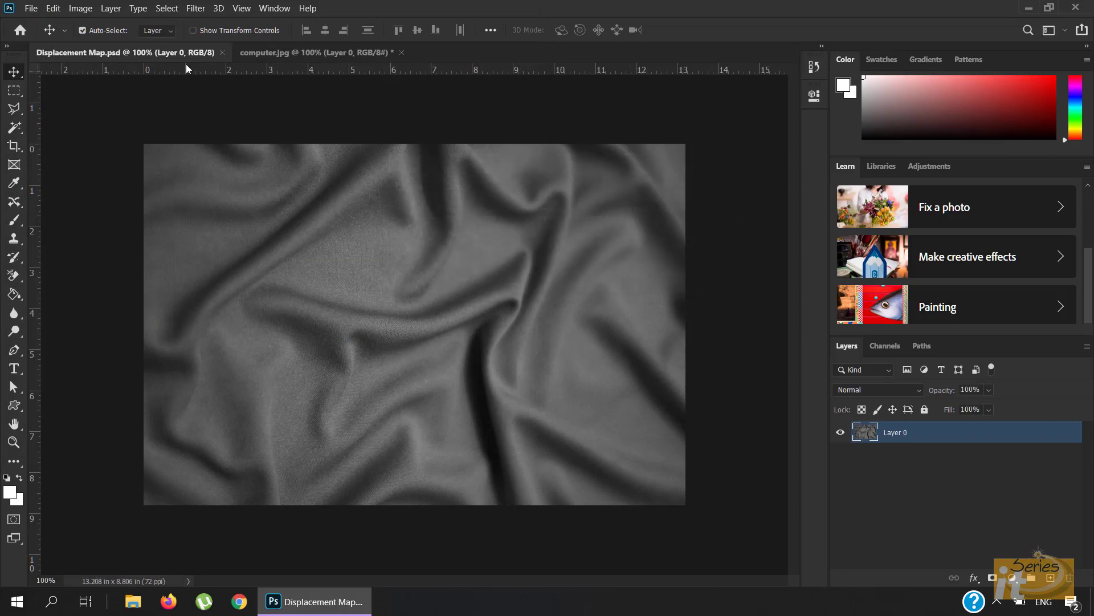
- Close the Displacement Map document and reopen the original silky-red-cloth.jpg
click(222, 53)
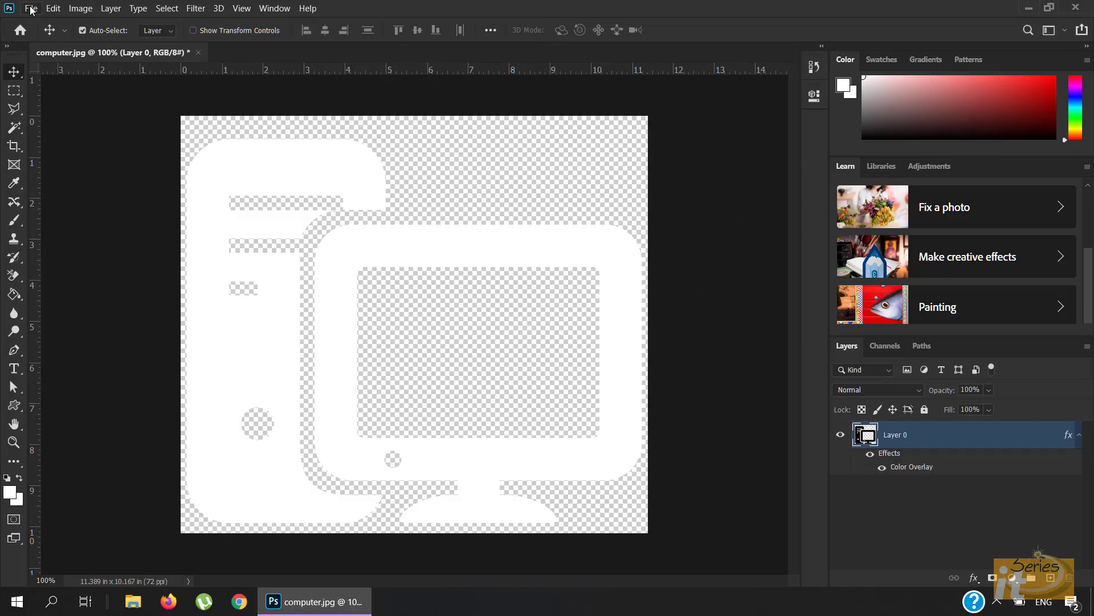
click(53, 8)
mouse_move(31, 10)
click(42, 35)
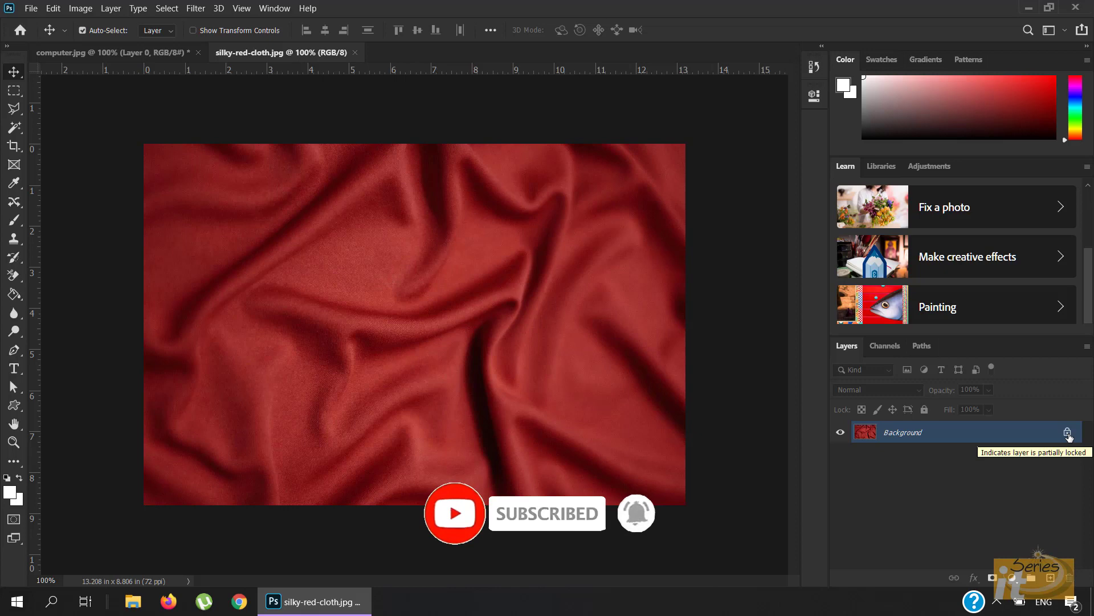
- Add a new layer with the two-line text "IT" and "SERIES" in white 190 pt Franklin Gothic Heavy over the cloth
click(1052, 579)
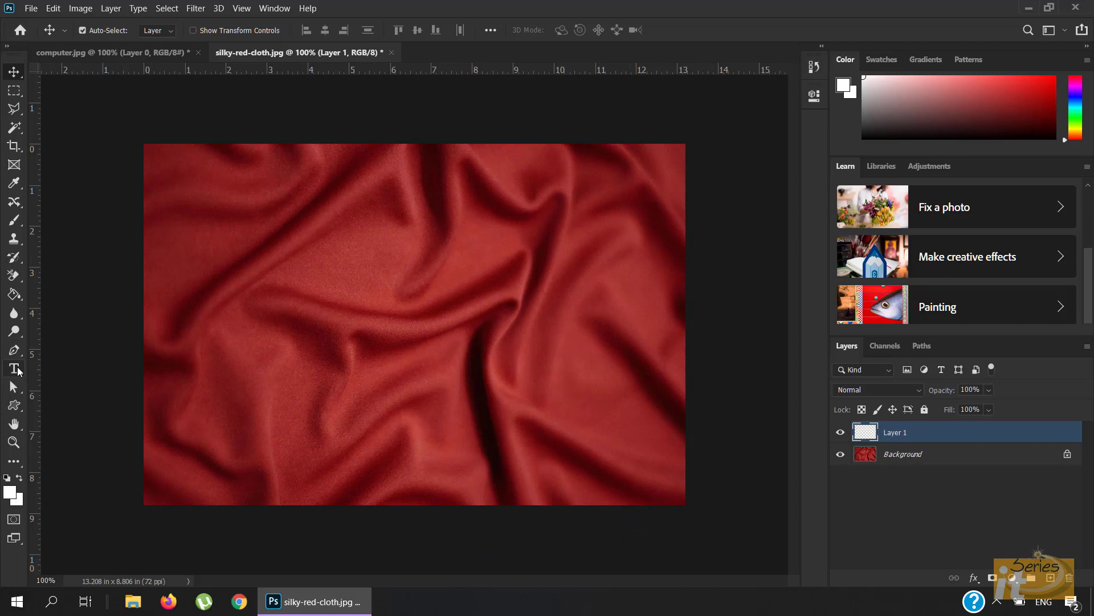
click(16, 369)
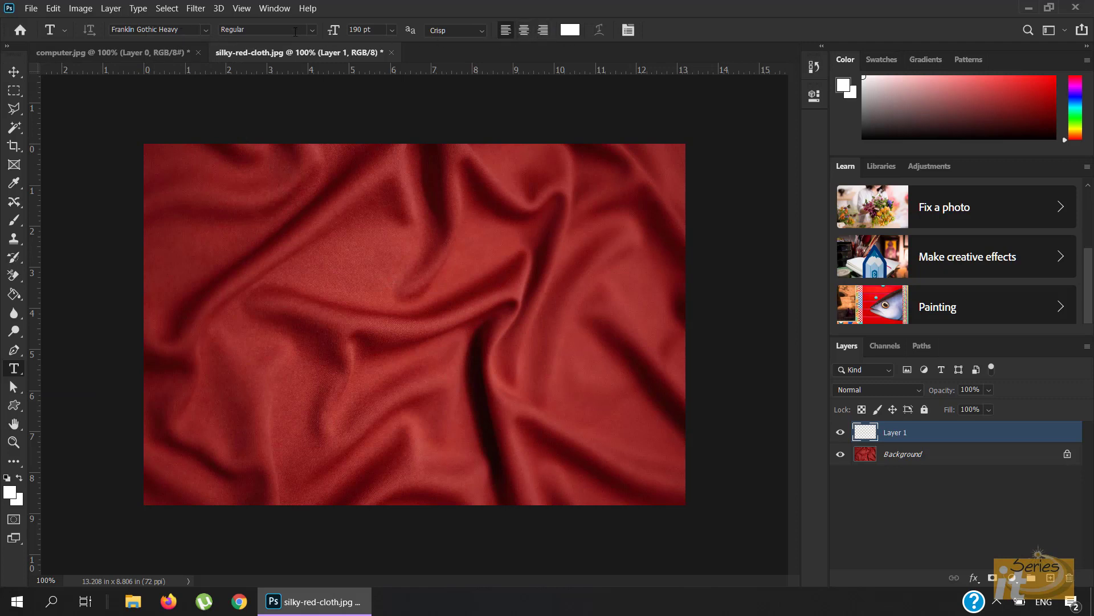
click(234, 270)
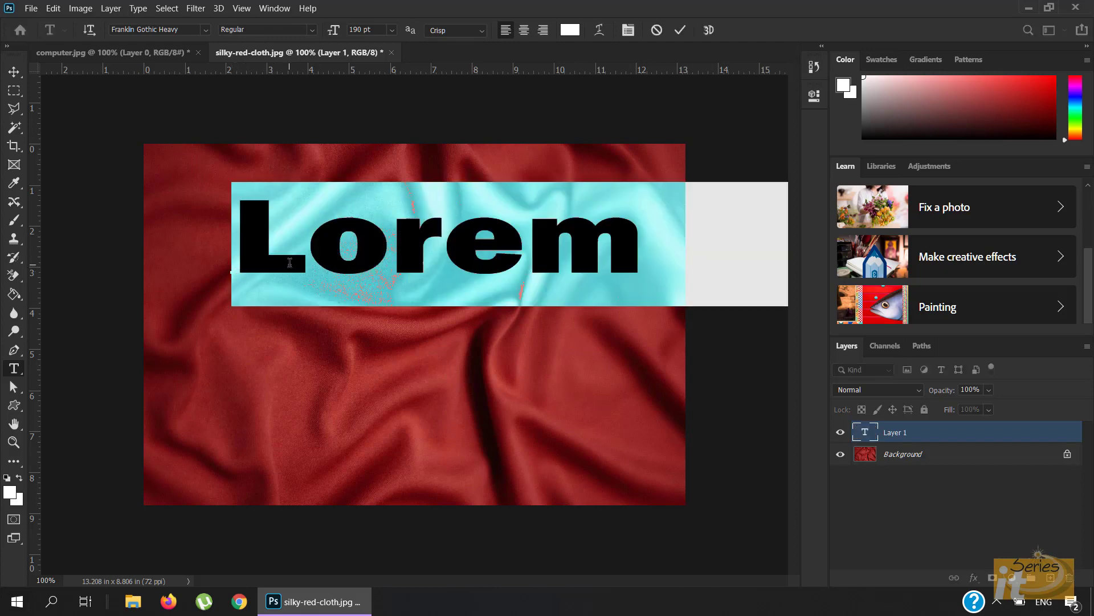
text(IT)
key(Return)
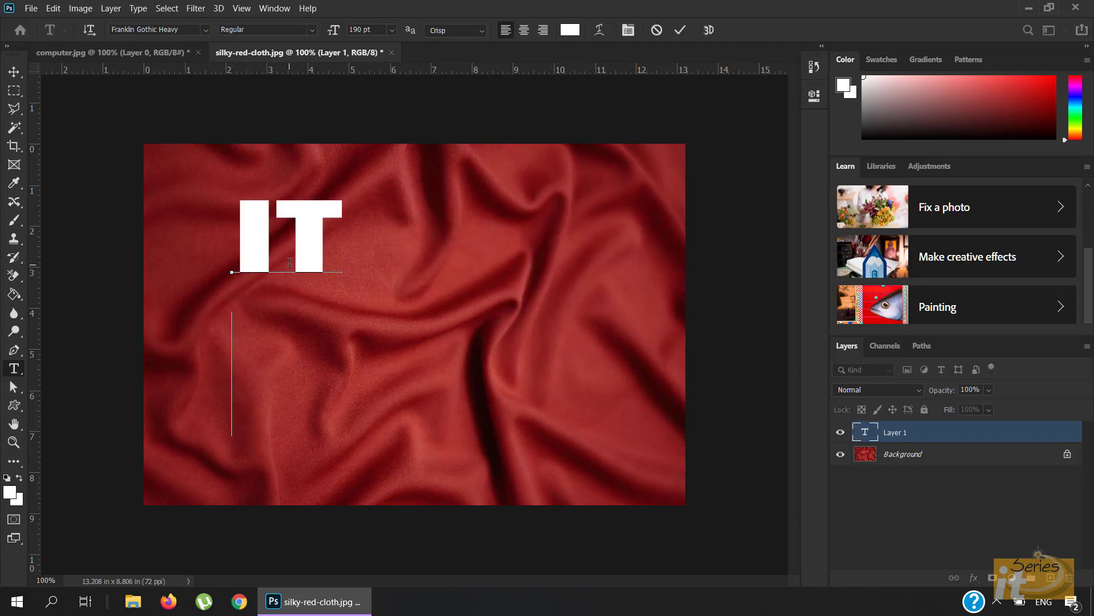
text(SERIES)
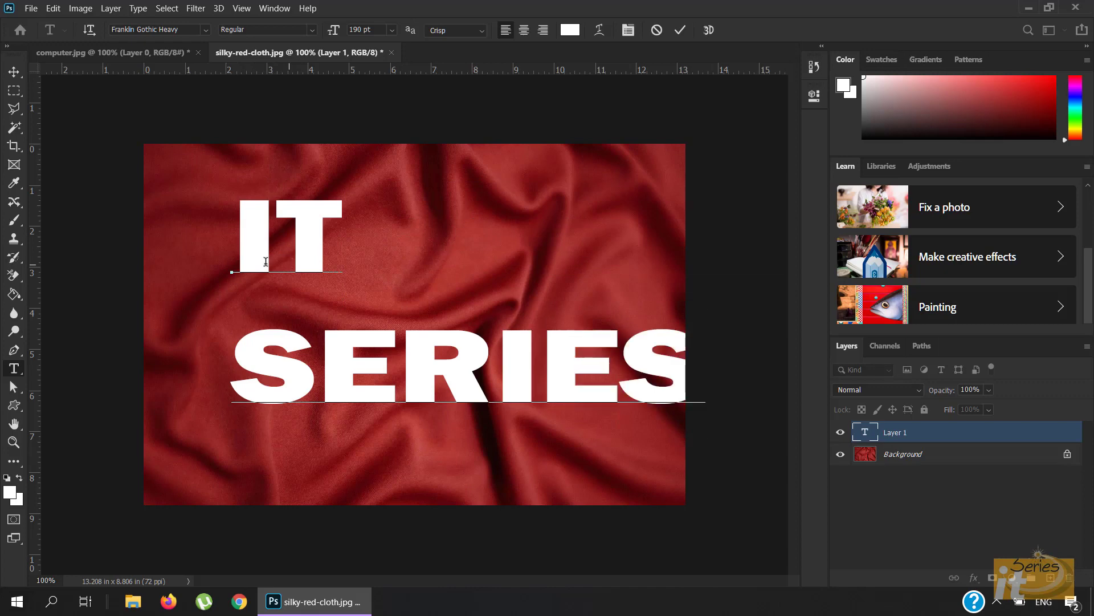
key(ctrl+Return)
key(v)
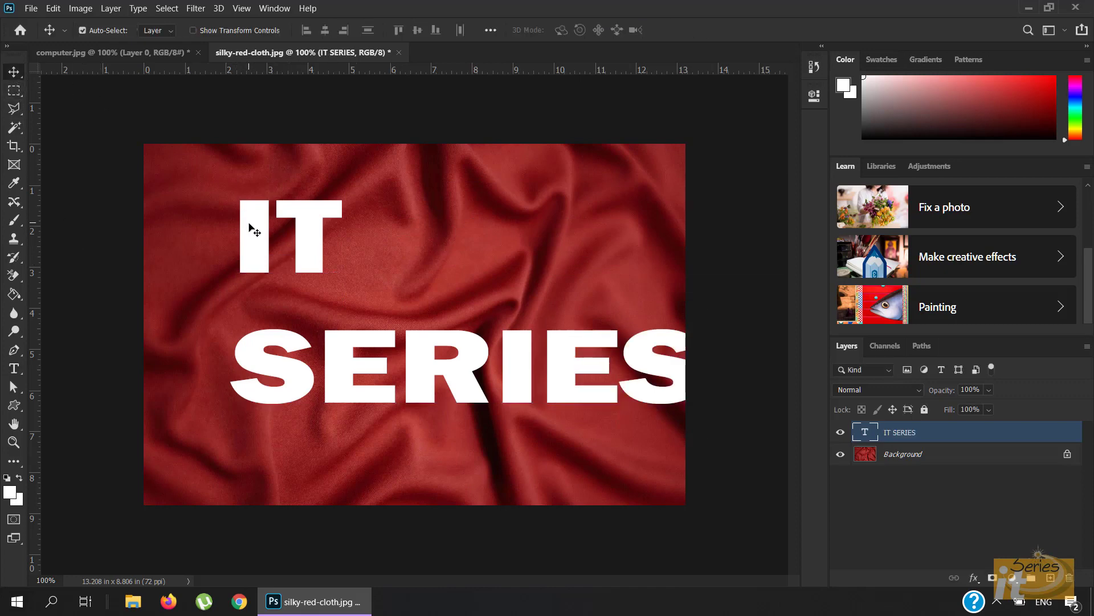
- Move the IT SERIES text left and slightly down to fit within the cloth, and rotate it by -19 degrees
drag(249, 226, 201, 244)
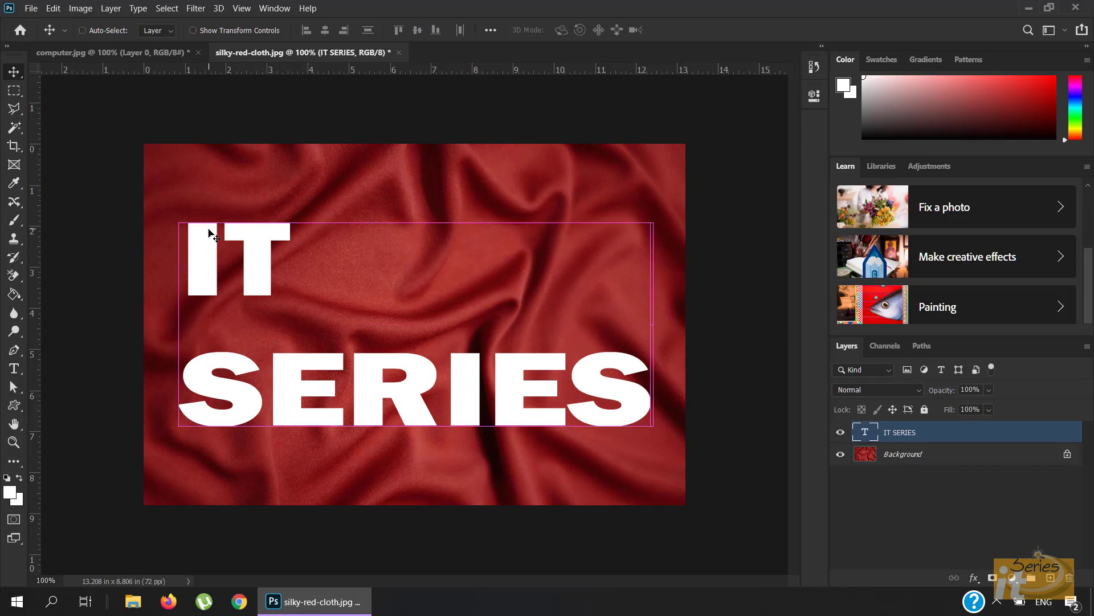
key(ctrl+t)
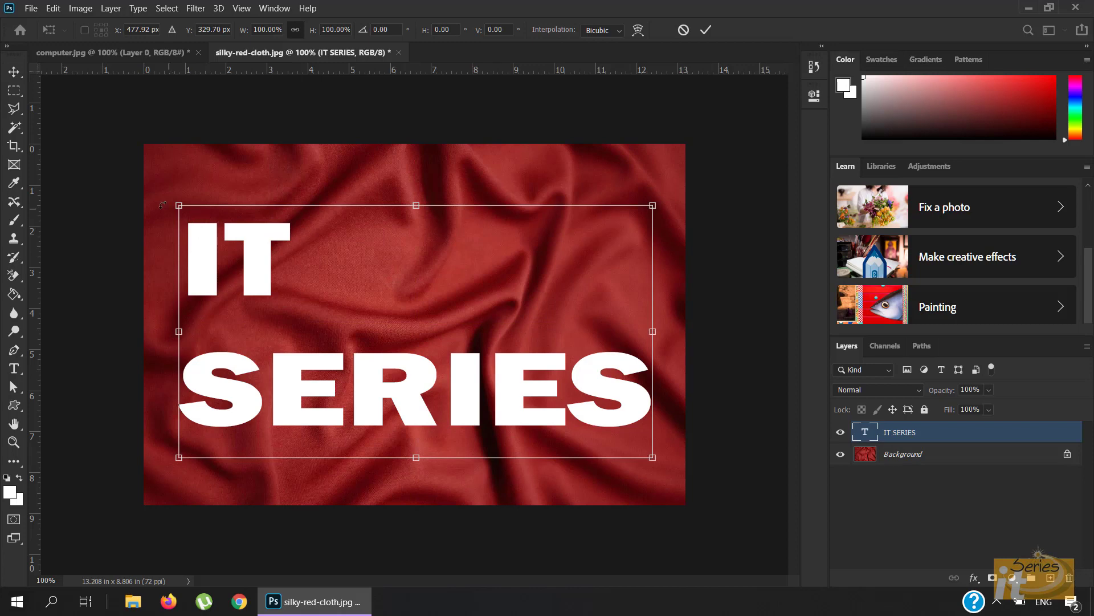
drag(168, 198, 131, 283)
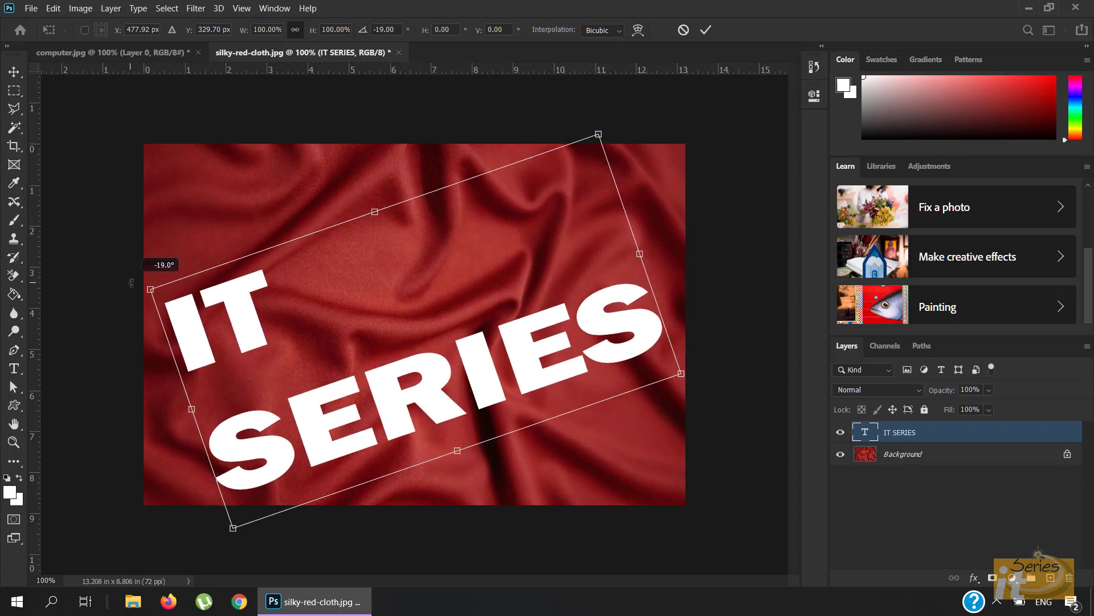
click(706, 30)
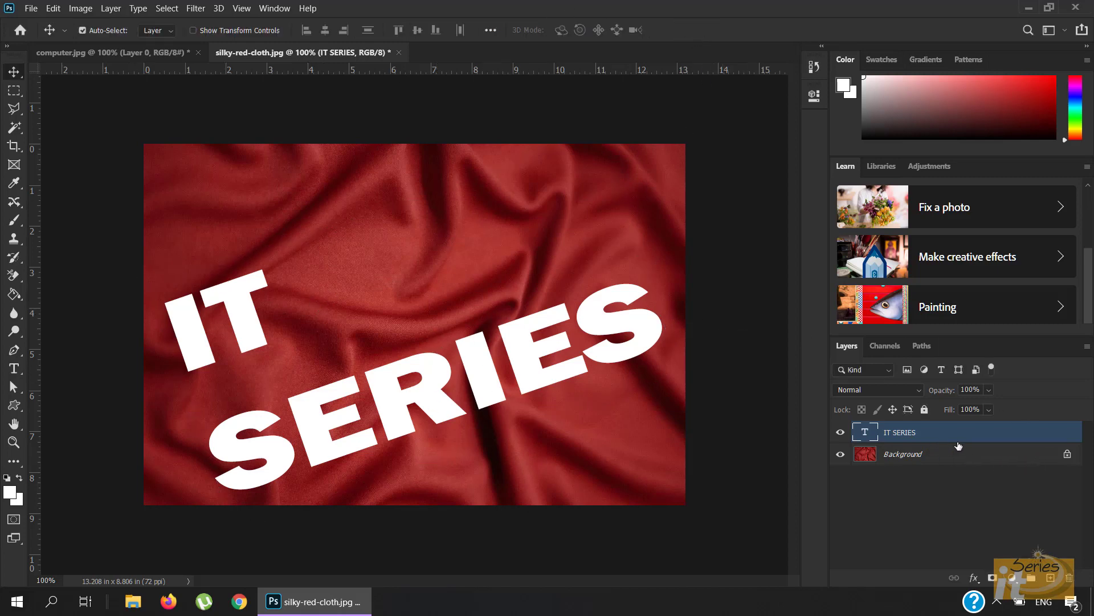
- Convert the IT SERIES layer to a smart object and apply the Displace filter at scale 10 using Displacement Map.psd
right_click(1001, 435)
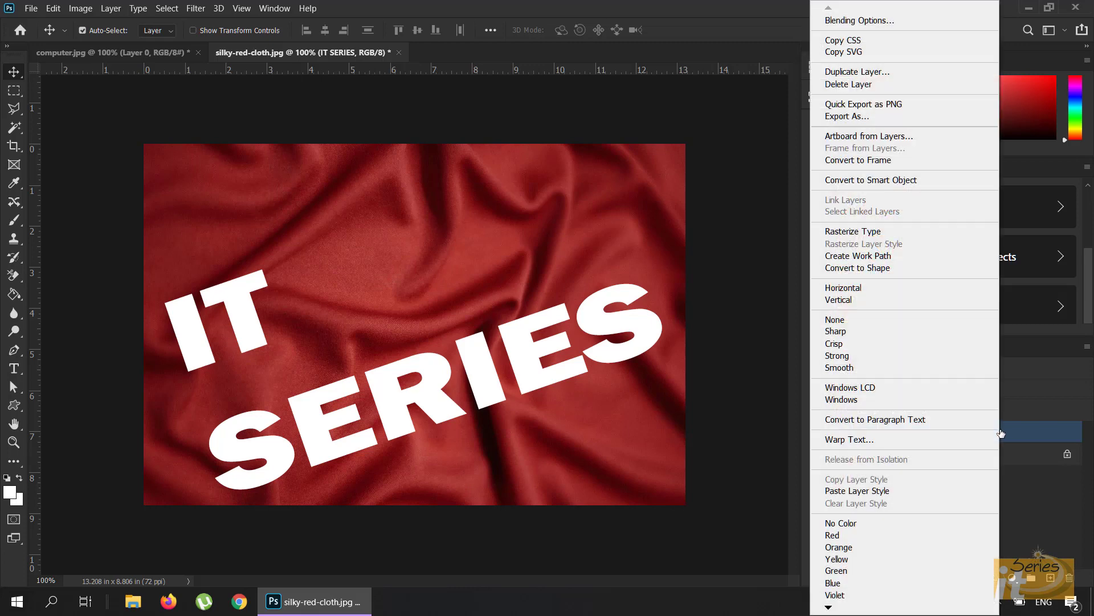
click(907, 180)
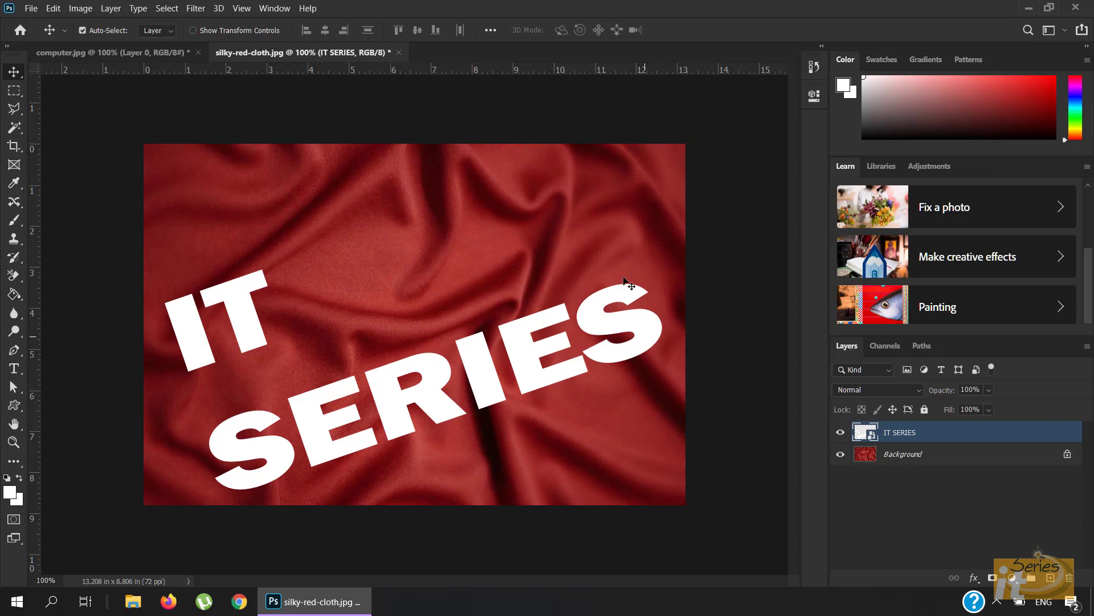
click(196, 9)
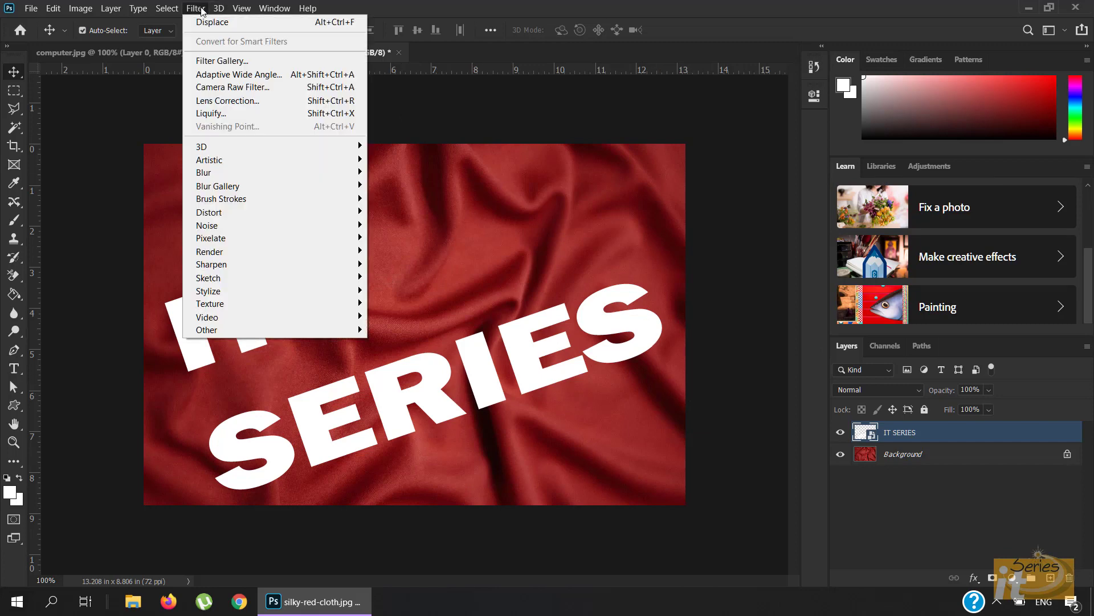
mouse_move(232, 220)
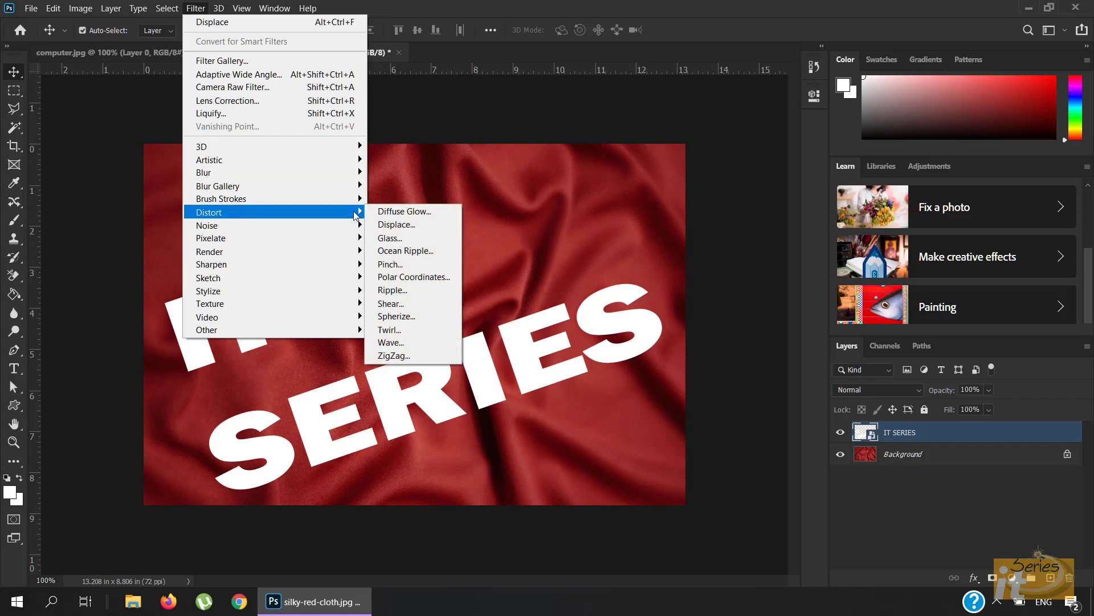
click(407, 227)
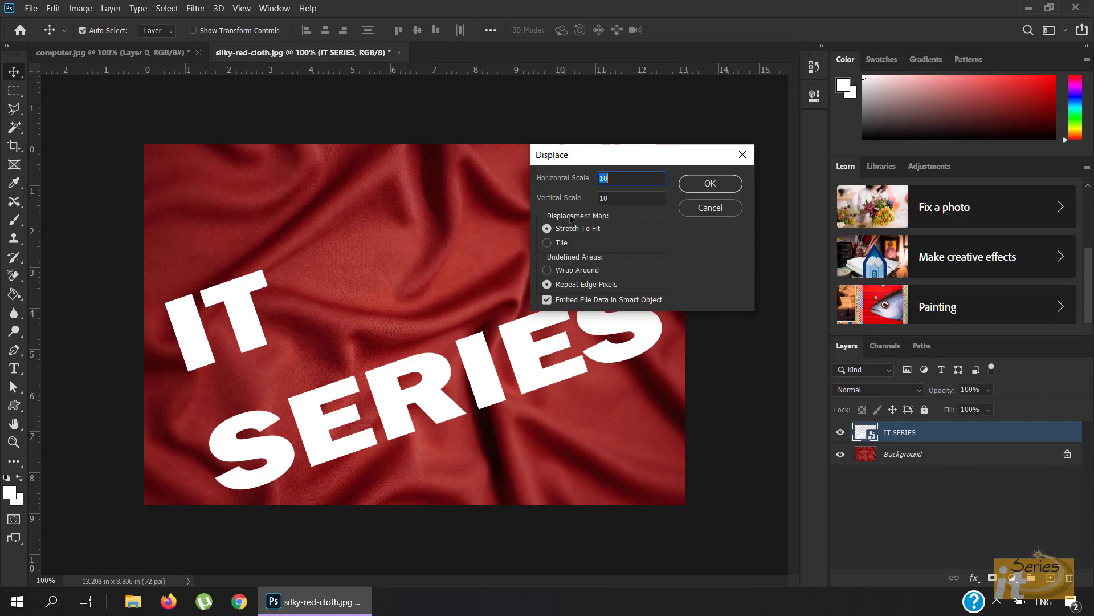
click(709, 183)
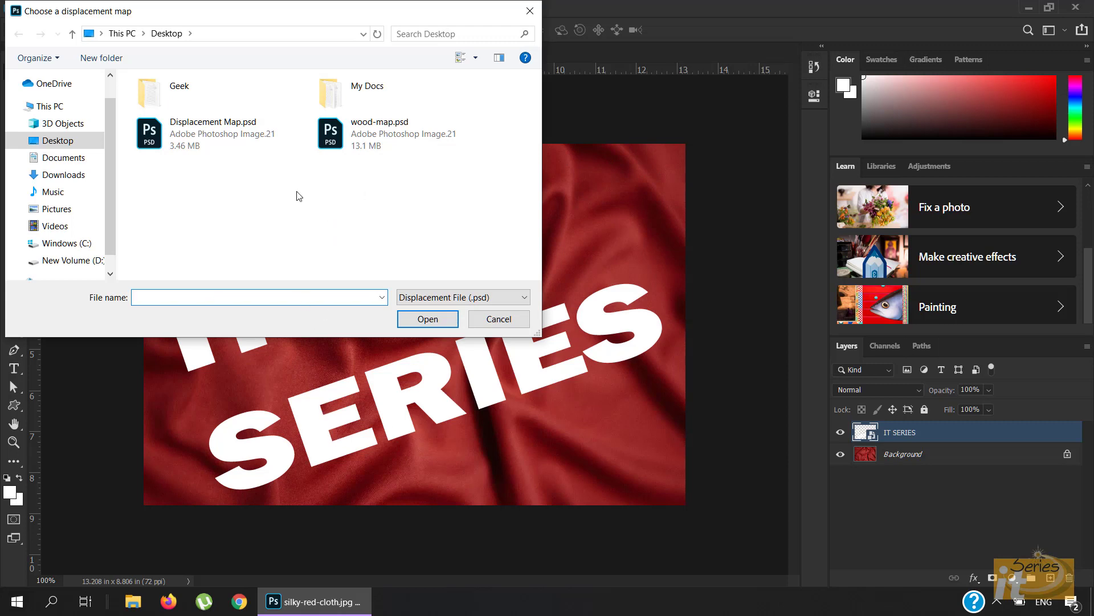
double_click(199, 134)
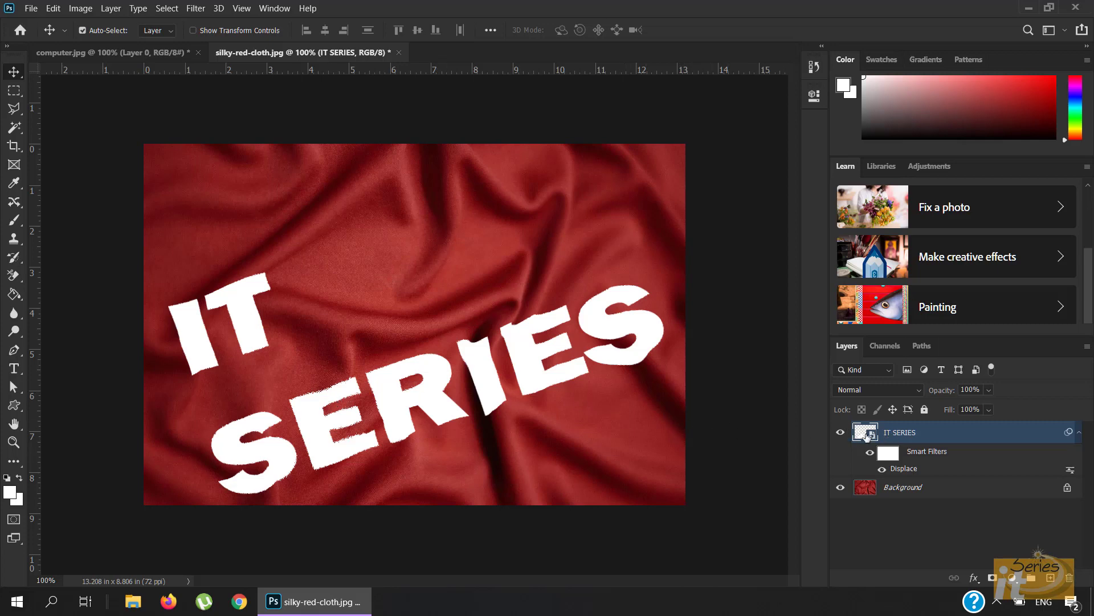
- Set the Displace smart filter's horizontal scale to 5, using Displacement Map.psd again as the map
double_click(904, 470)
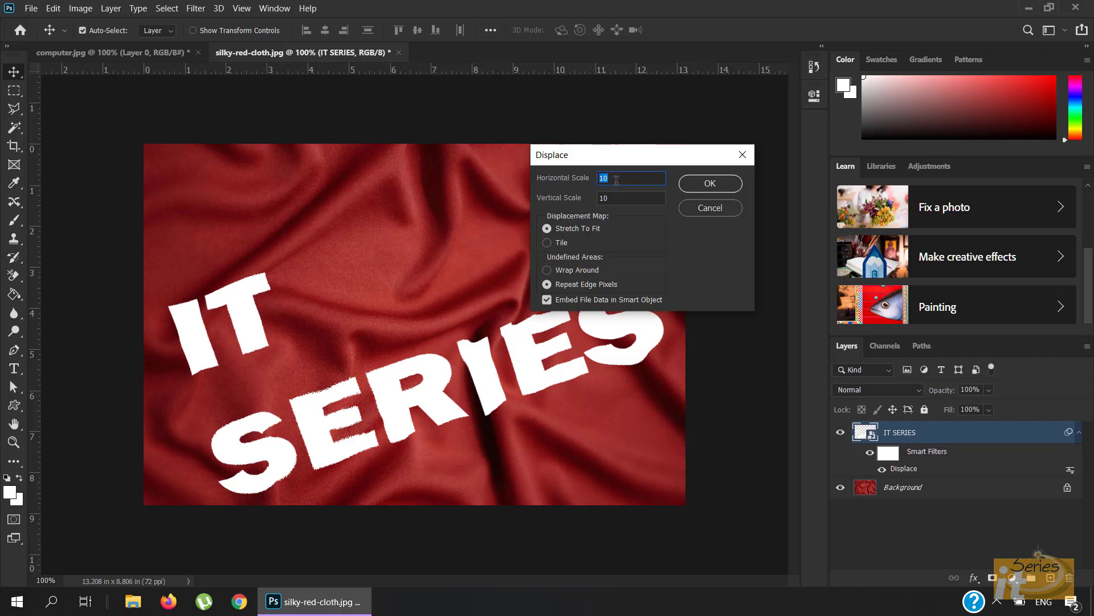
text(5)
click(697, 183)
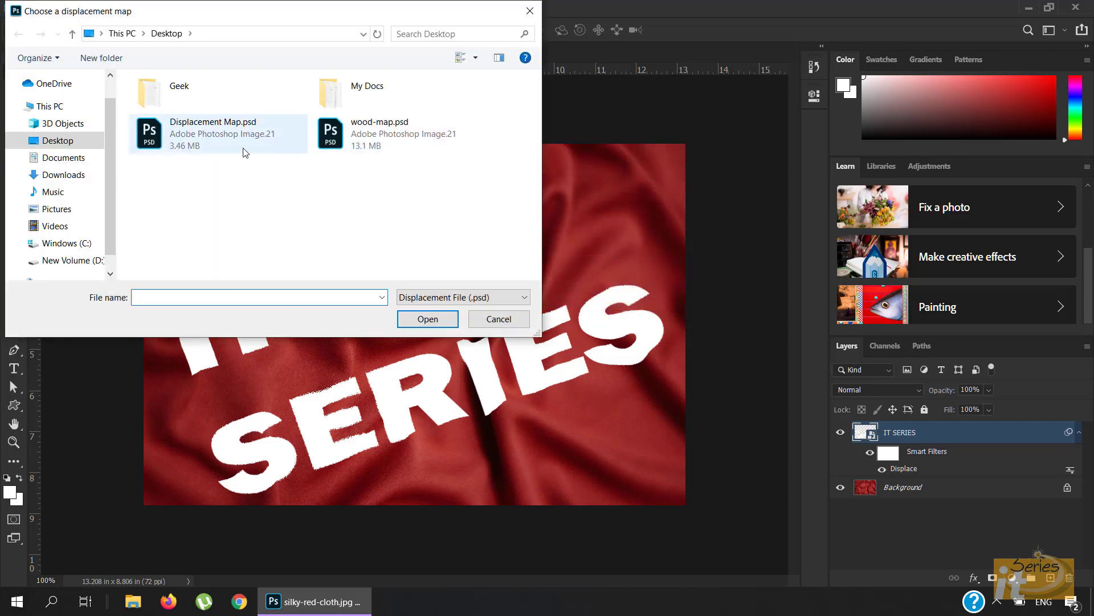
double_click(245, 153)
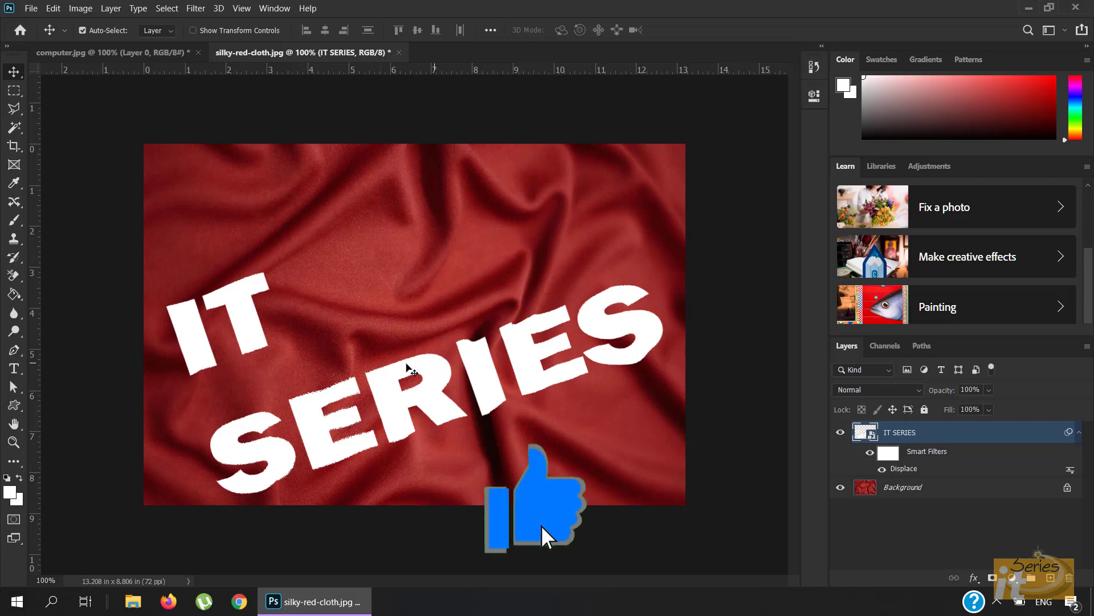
- Set the Displace smart filter's vertical scale to 5 and reload Displacement Map.psd as the map
double_click(911, 473)
key(Tab)
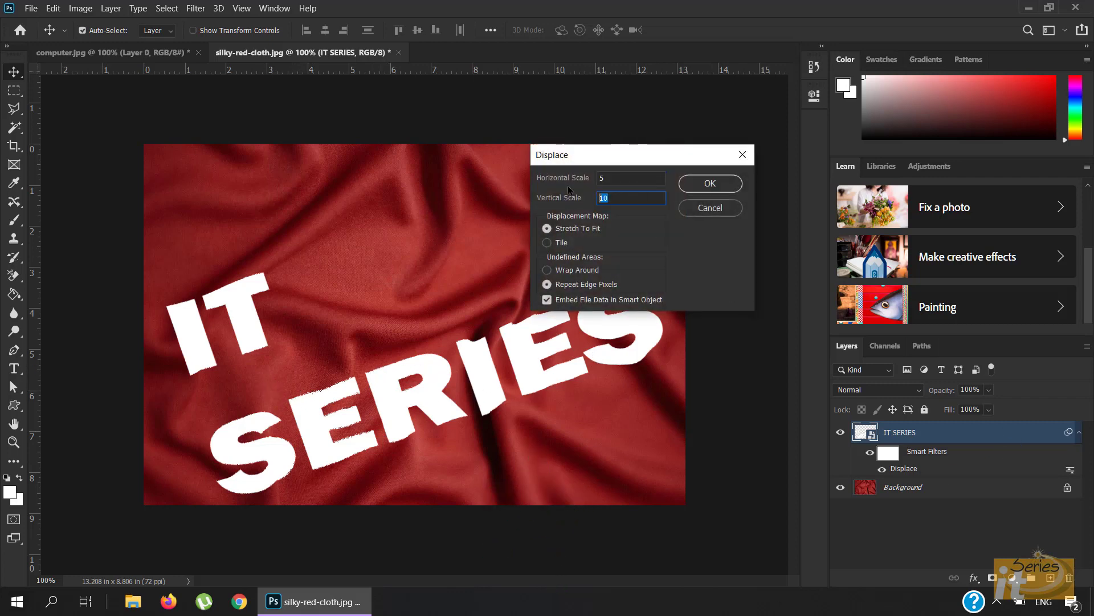
text(5)
click(720, 188)
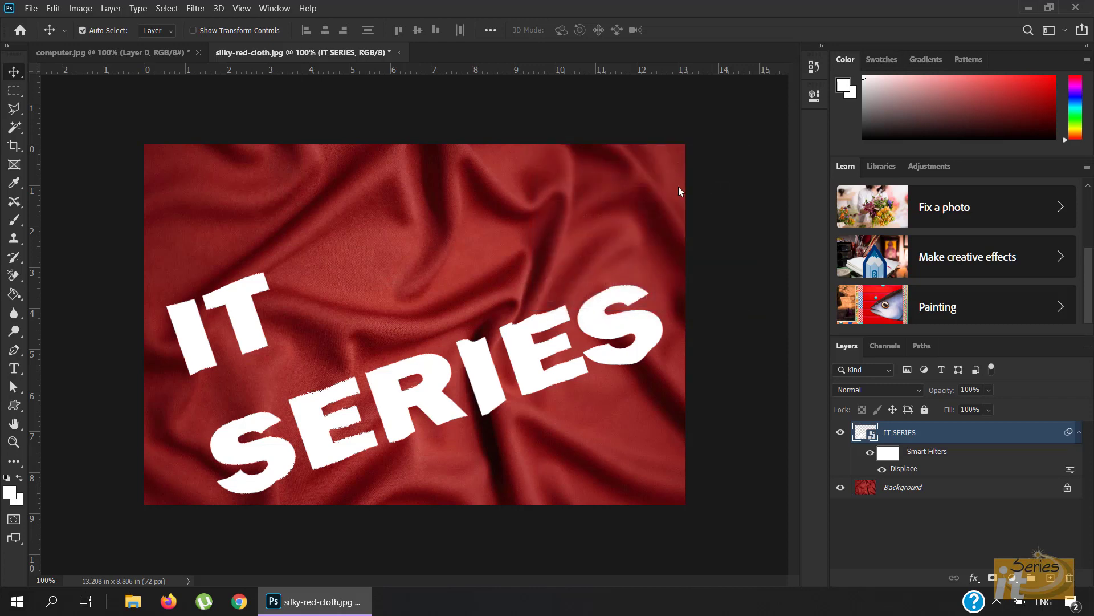
double_click(231, 136)
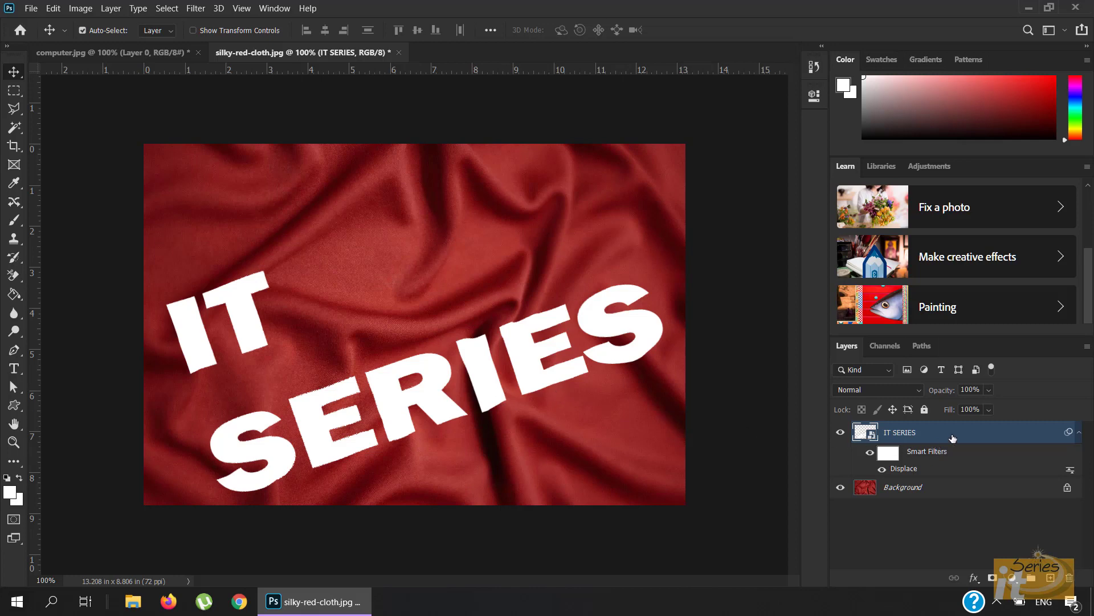
- Set the IT SERIES layer's blend mode to Soft Light
click(918, 391)
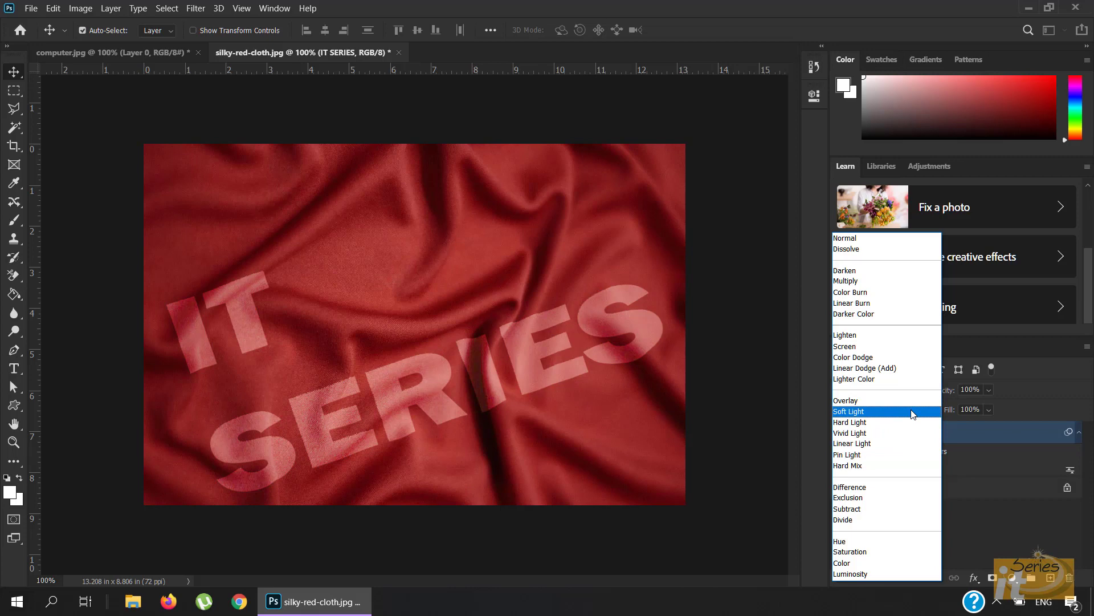
click(912, 414)
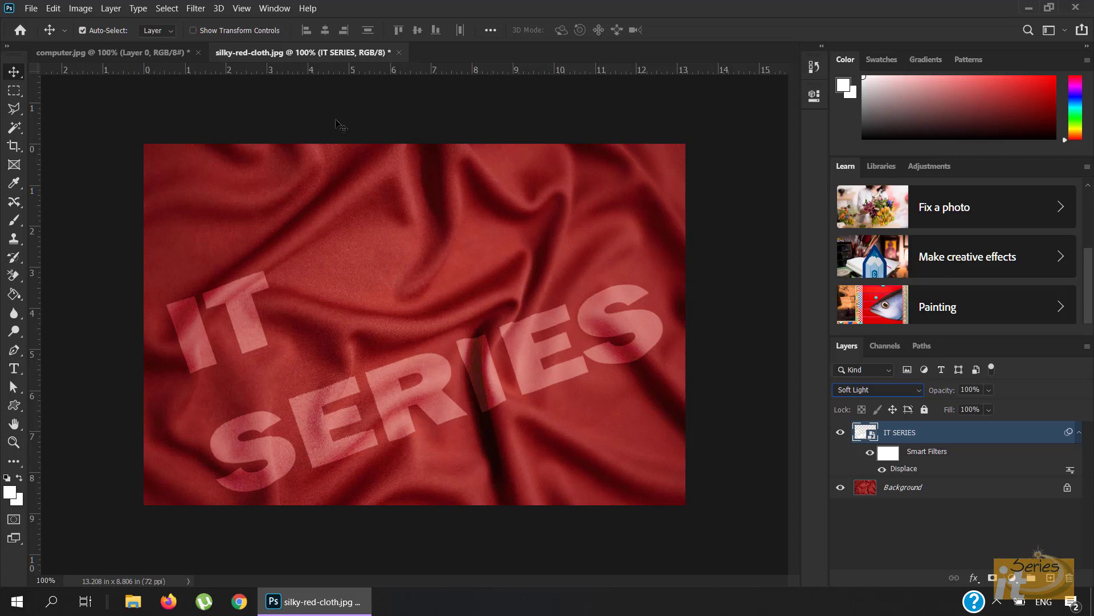
- Copy the white computer graphic from computer.jpg into the silky-red-cloth.jpg document as a new layer above the text
click(136, 50)
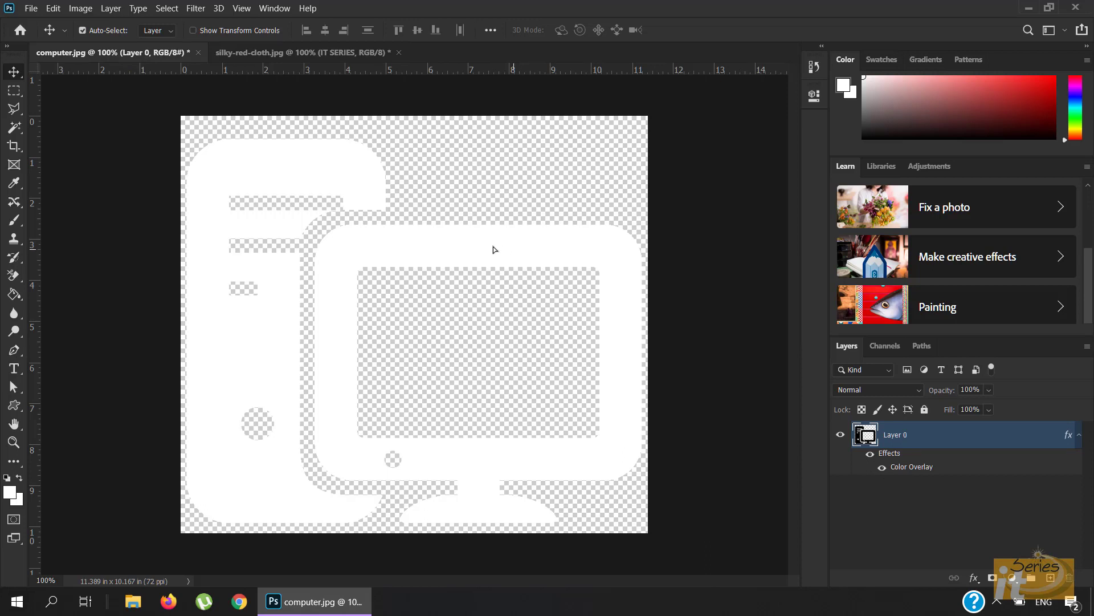
drag(493, 249, 252, 56)
drag(300, 82, 446, 268)
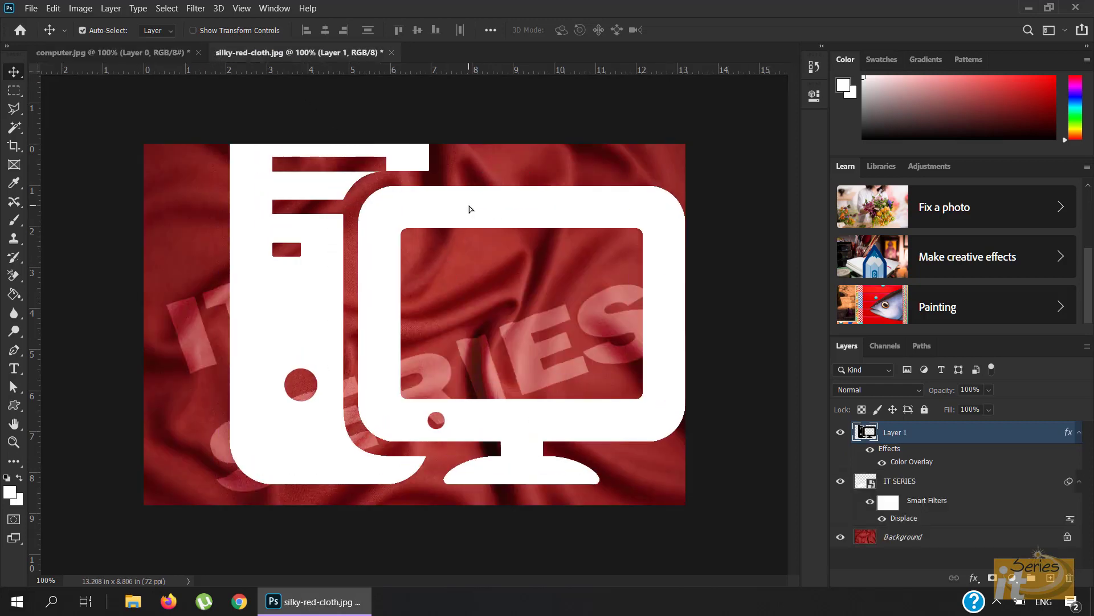
- Scale the computer graphic to about 39%, rotate it about 20° counter-clockwise and place it above the word SERIES, beside IT
key(ctrl+t)
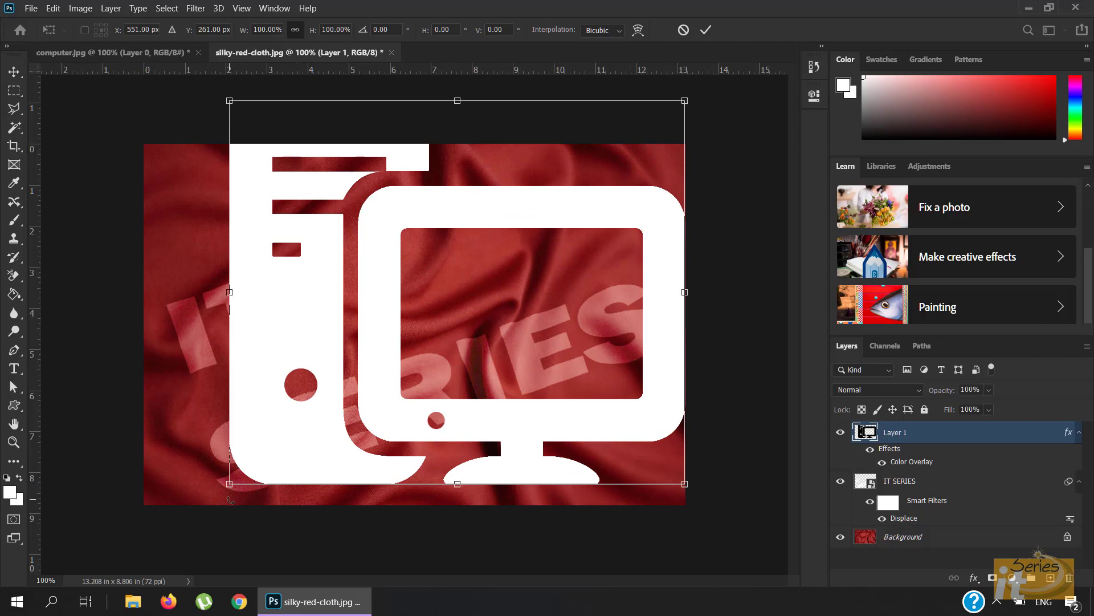
drag(231, 483, 345, 407)
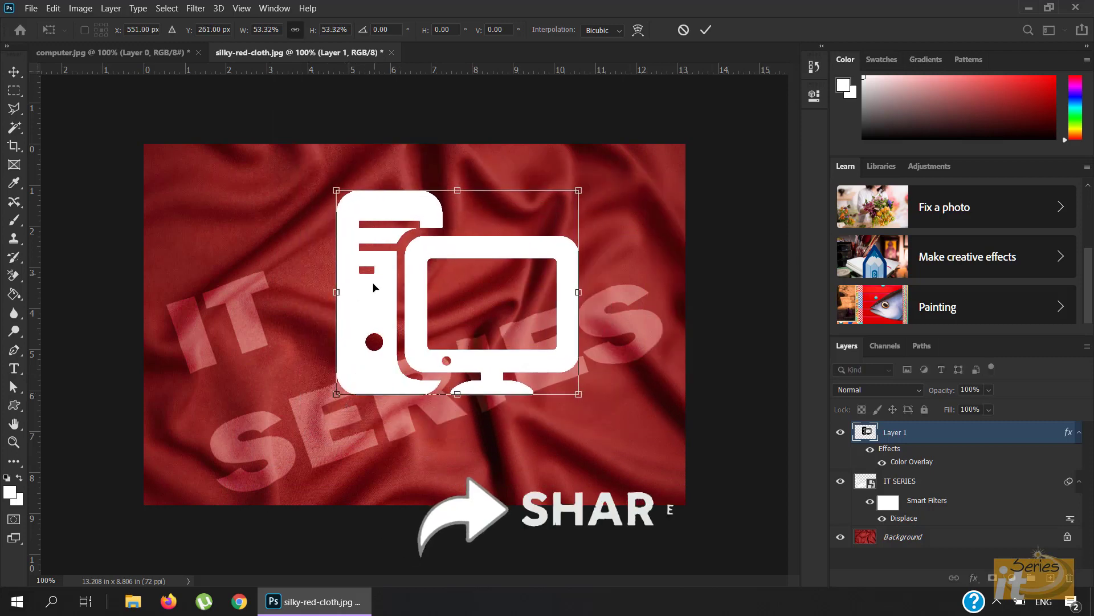
drag(378, 316, 359, 284)
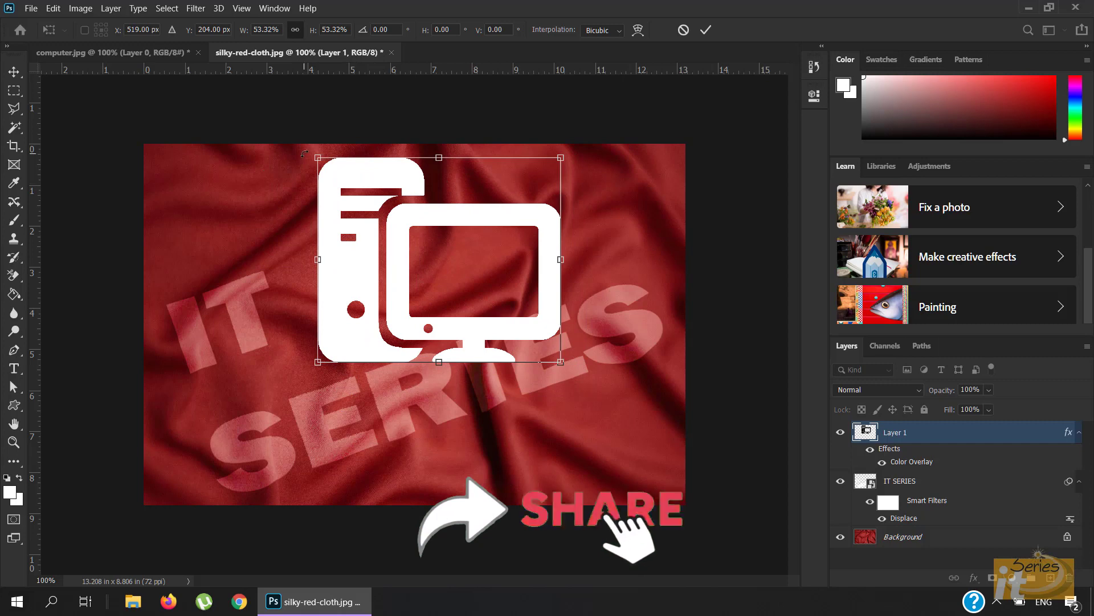
drag(300, 153, 272, 204)
drag(517, 122, 497, 157)
drag(416, 228, 403, 216)
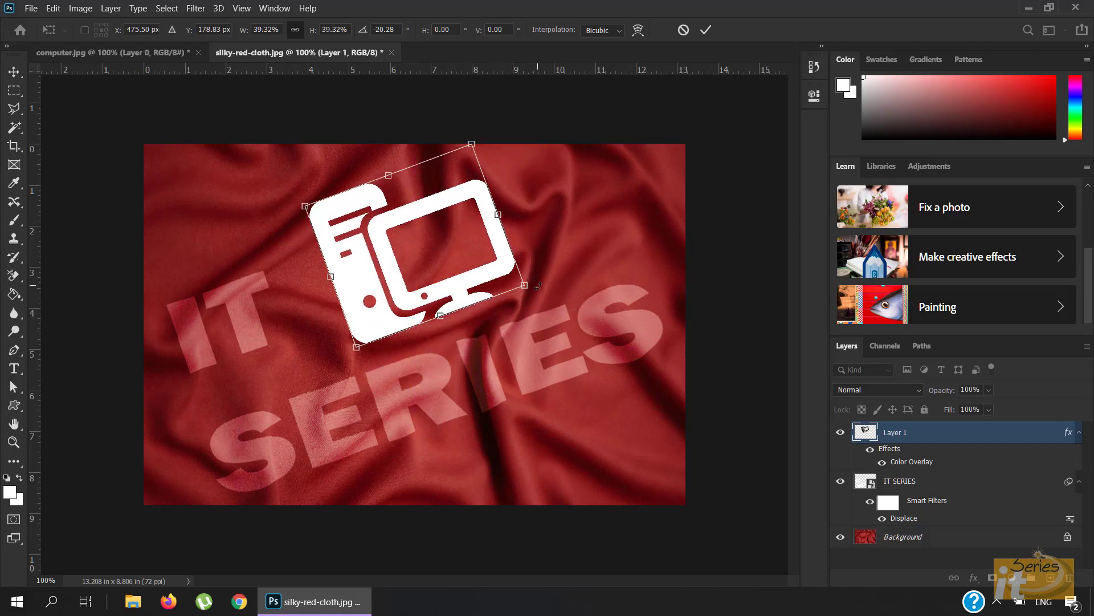
drag(538, 286, 537, 290)
key(Return)
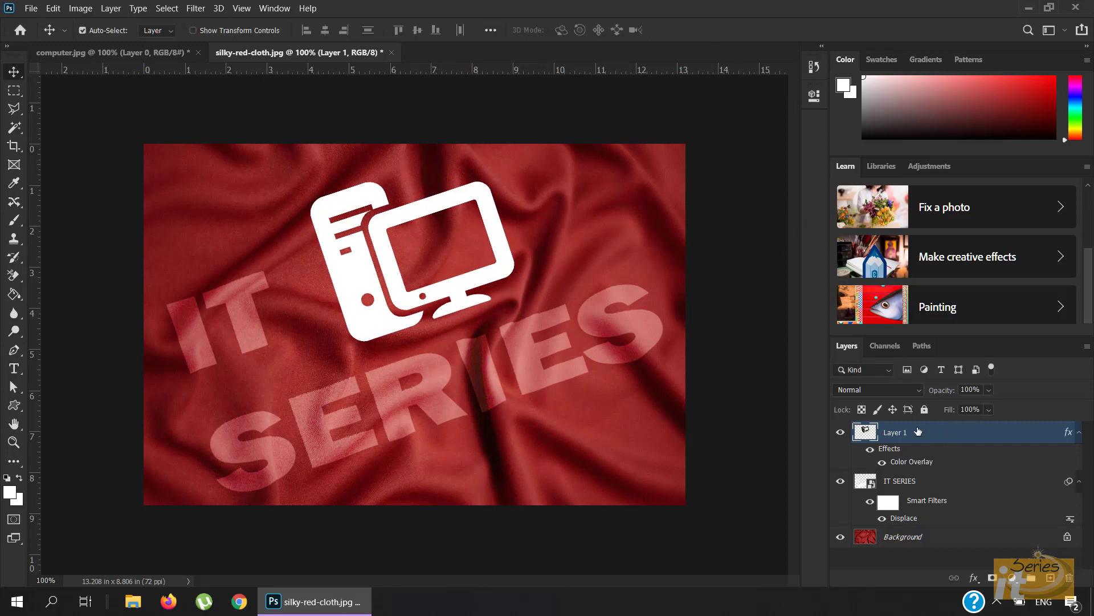
- Convert the computer graphic layer to a smart object and apply the Displace filter at scale 5 by 5 using Displacement Map.psd
right_click(985, 437)
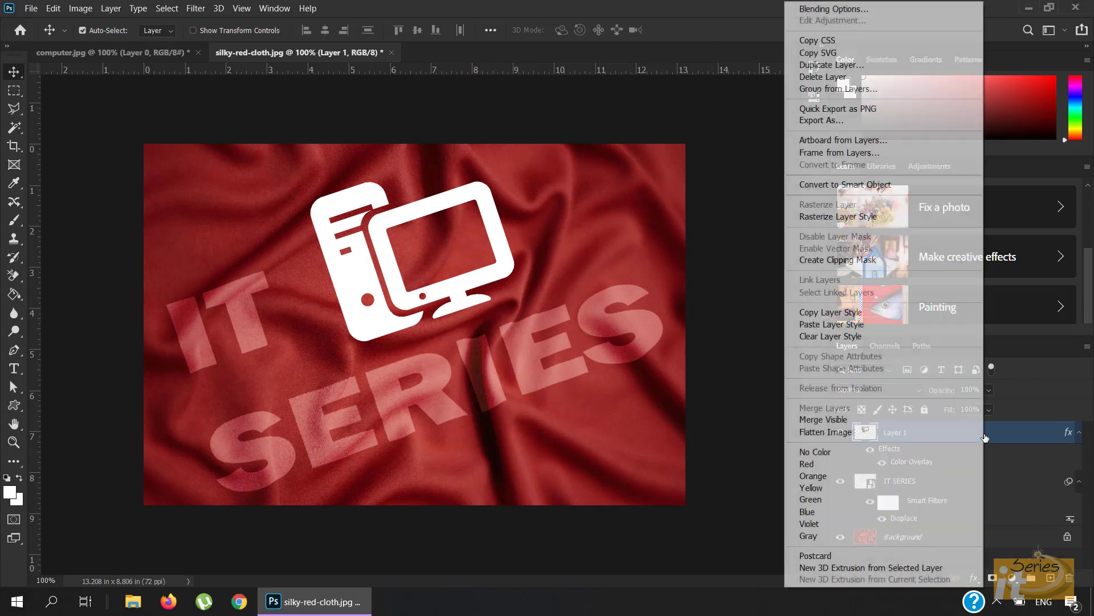
click(888, 191)
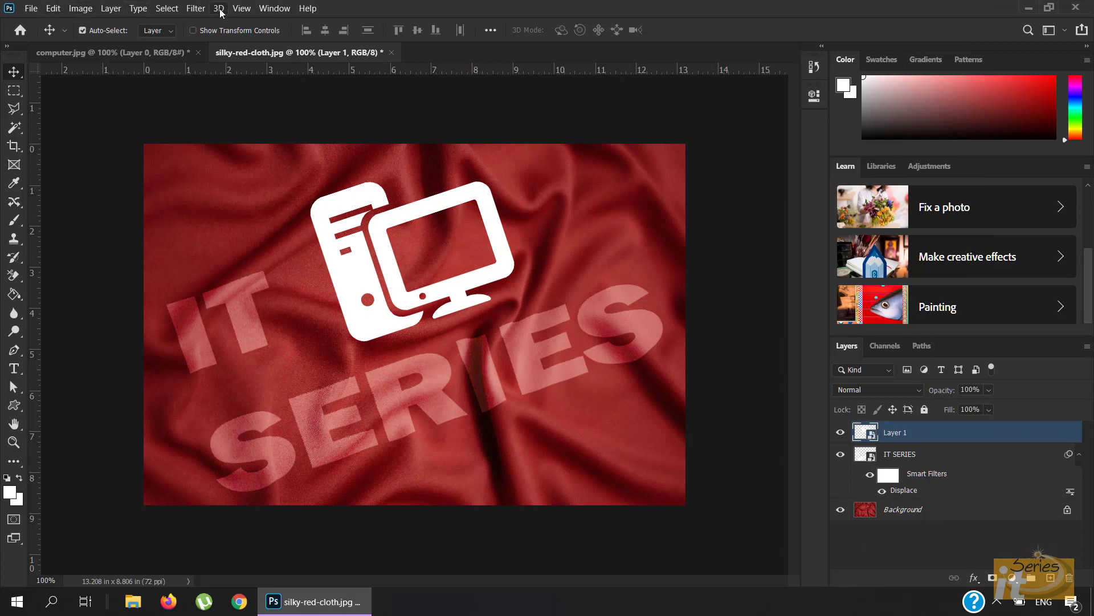
click(202, 10)
mouse_move(253, 212)
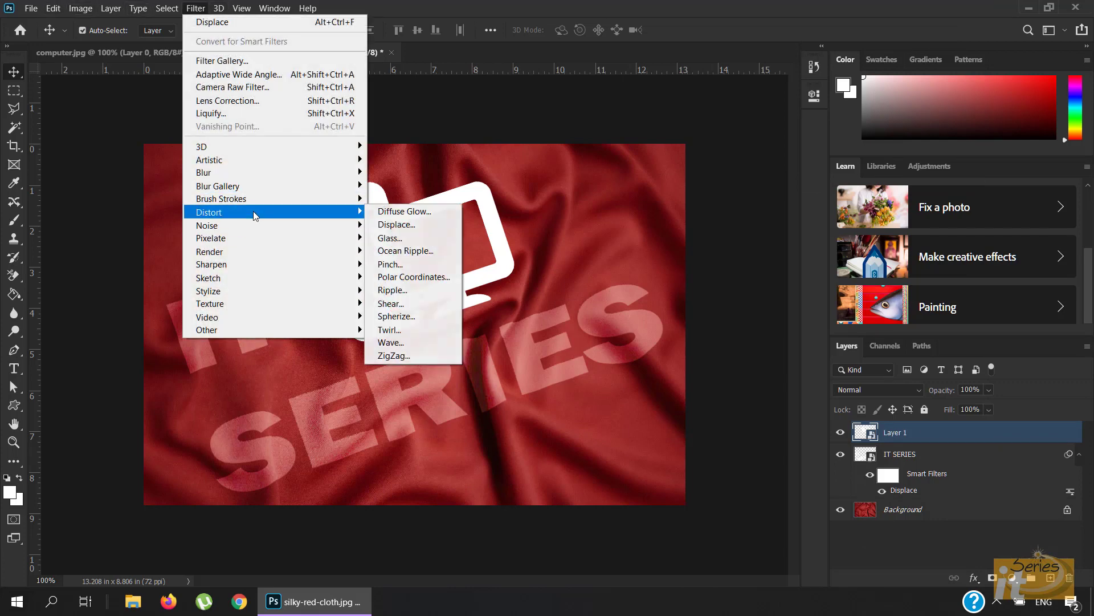
click(376, 225)
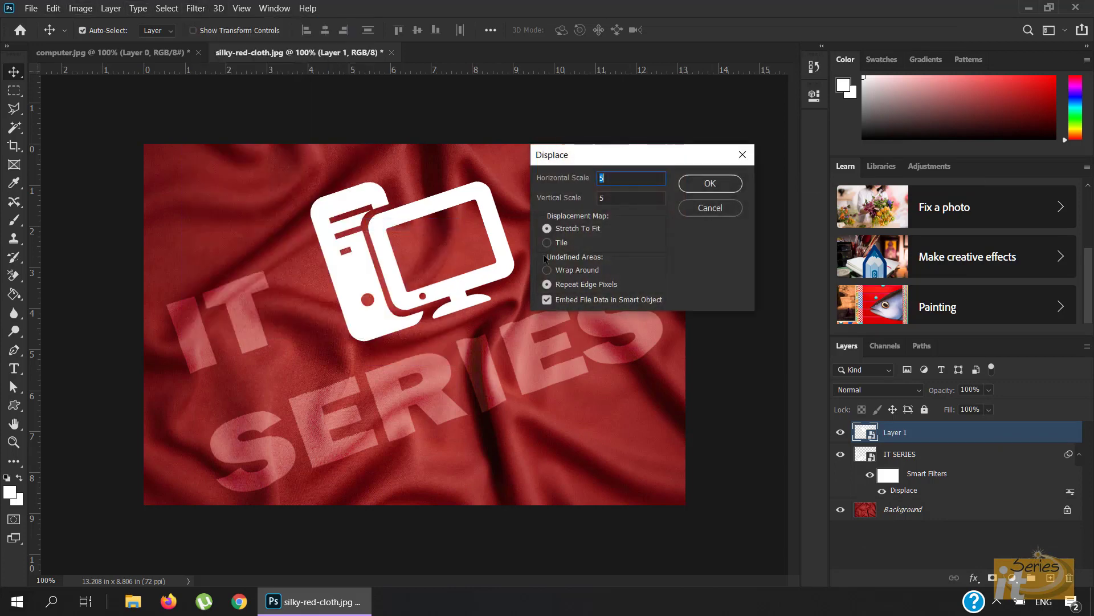
click(706, 184)
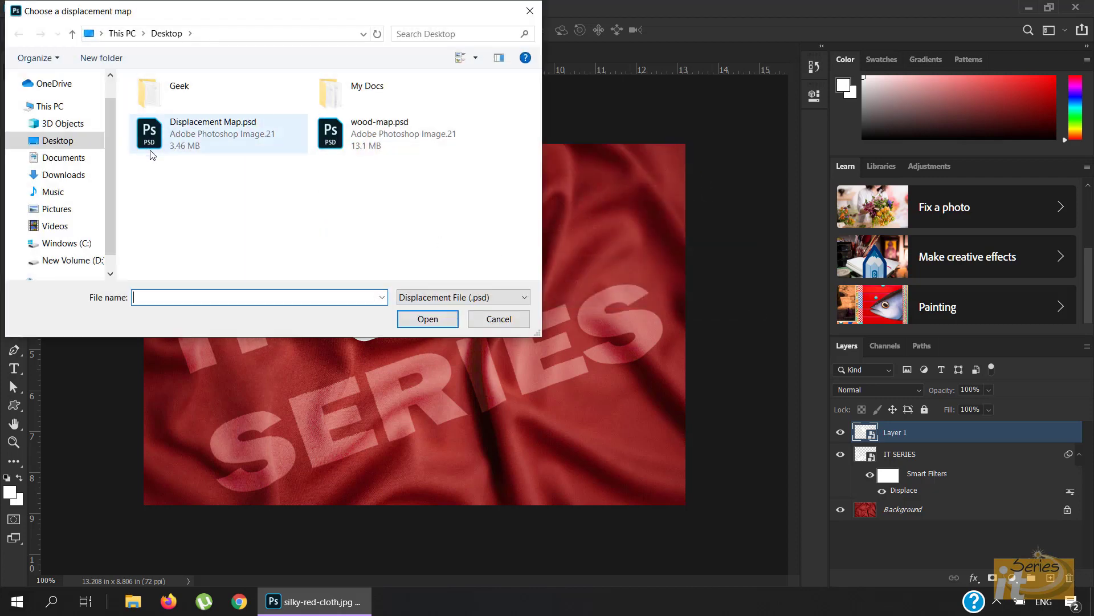
double_click(210, 134)
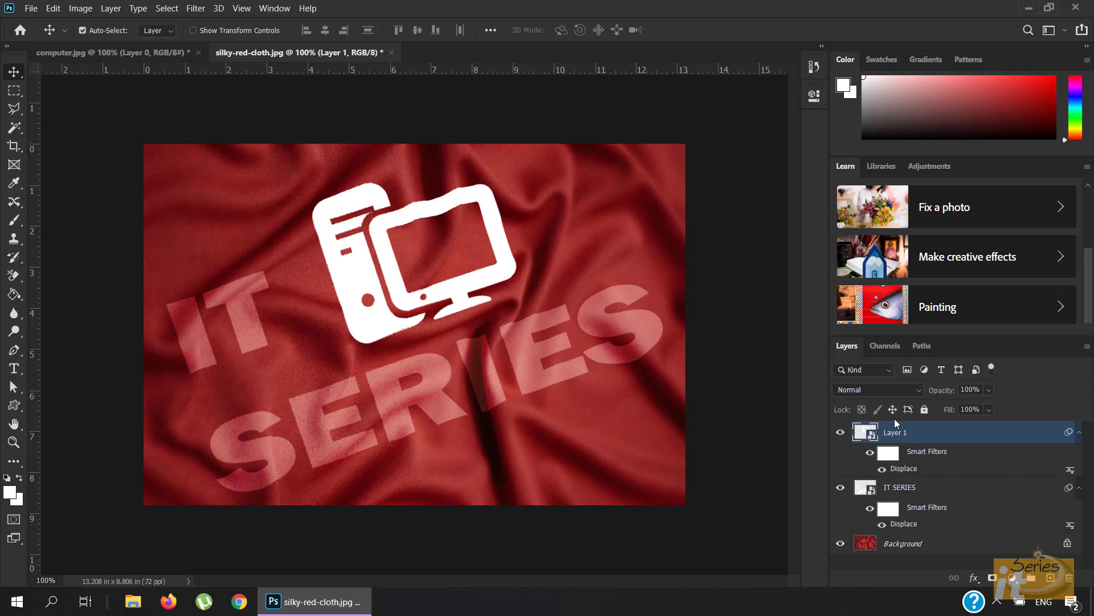
- Set the computer graphic layer's blend mode to Soft Light
click(887, 389)
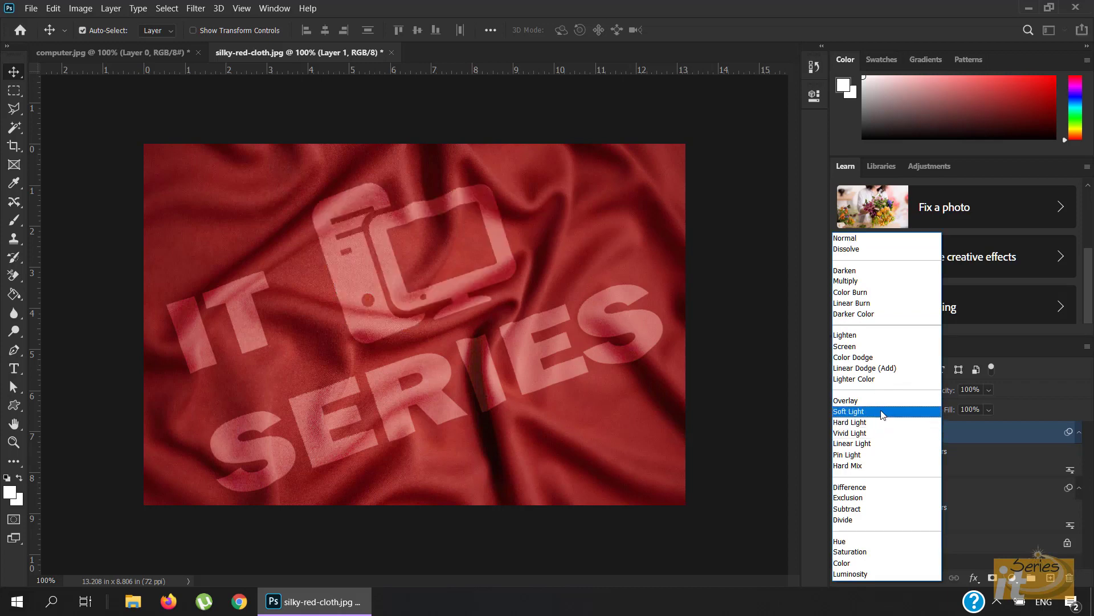
click(883, 414)
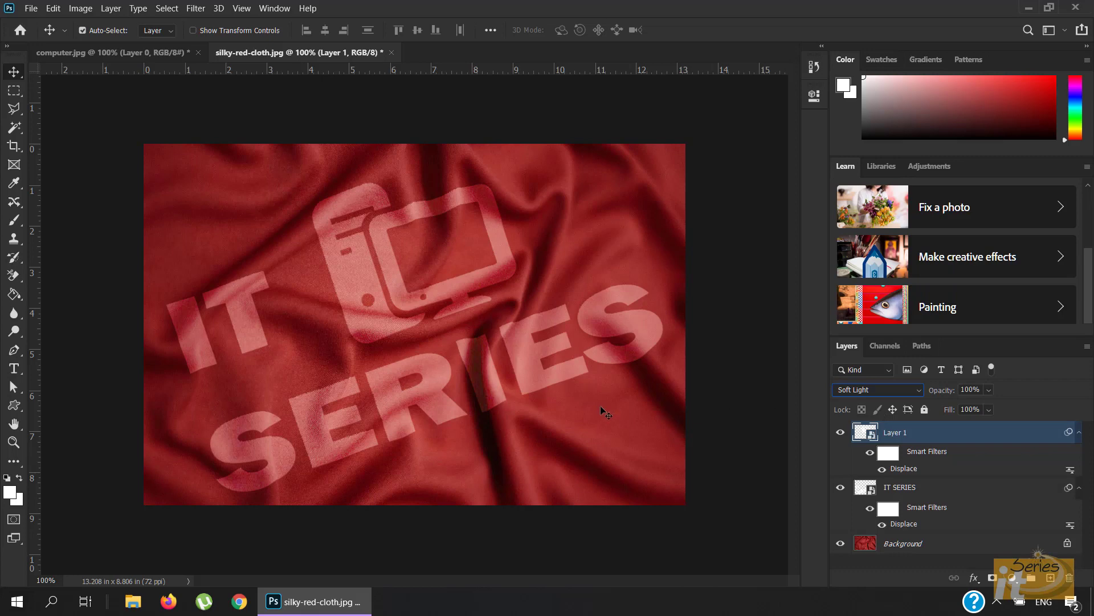